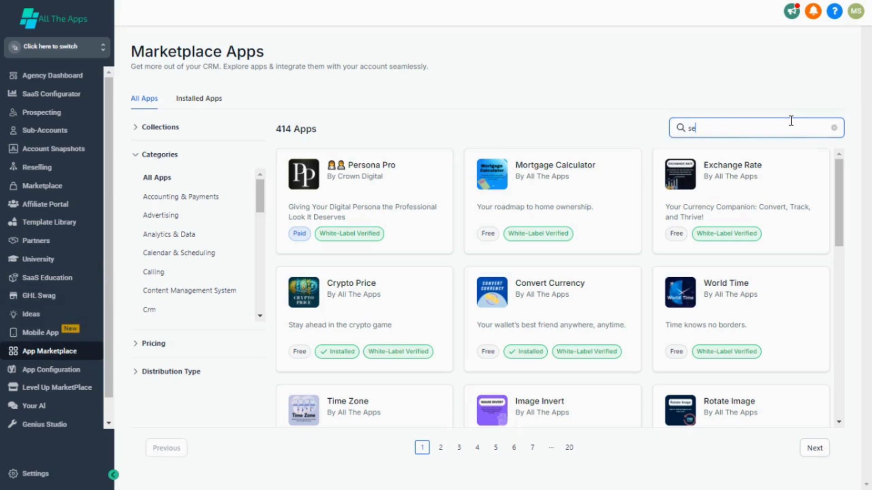
# Search the marketplace apps for "servic" and open the ServiceM8 app's details.
pyautogui.write('rvie')
pyautogui.press('BackSpace')
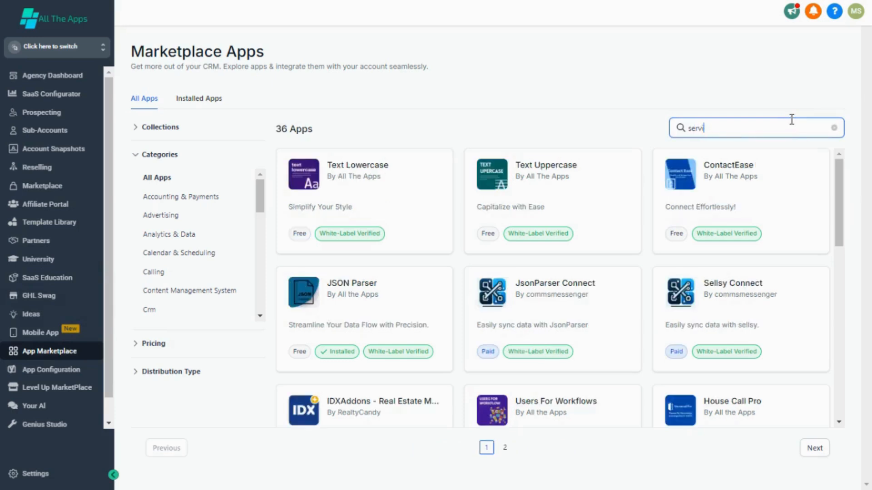
pyautogui.write('c')
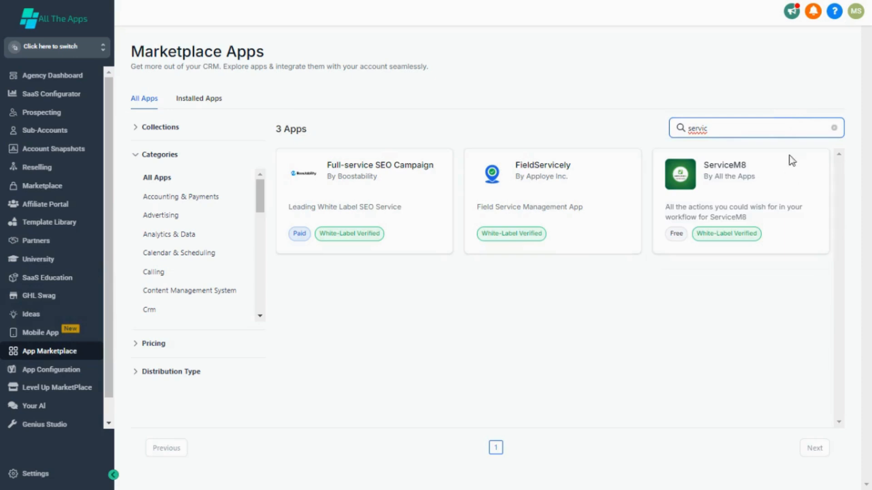
pyautogui.click(792, 174)
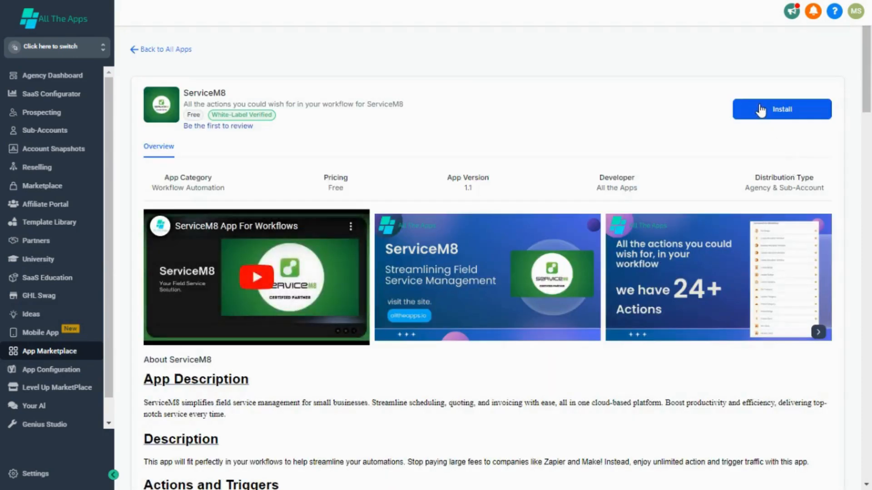
# Install ServiceM8 for the test1 sub-account and allow the permissions it requests.
pyautogui.click(752, 109)
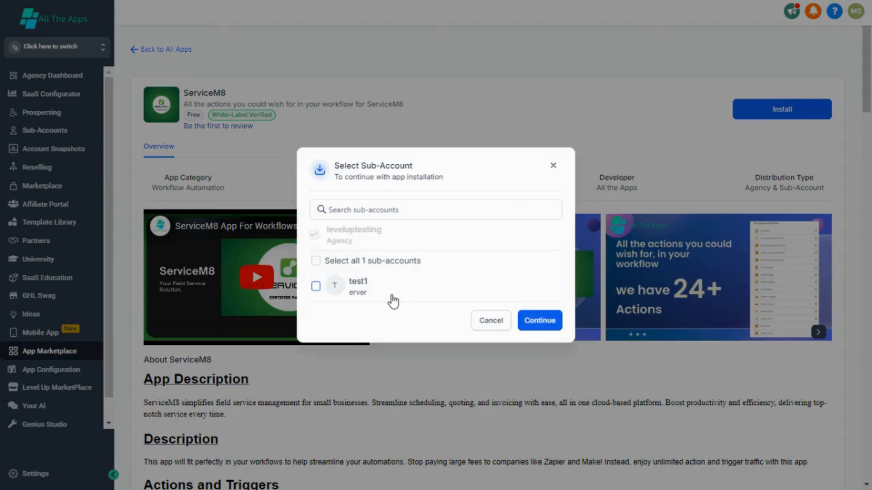
pyautogui.click(394, 301)
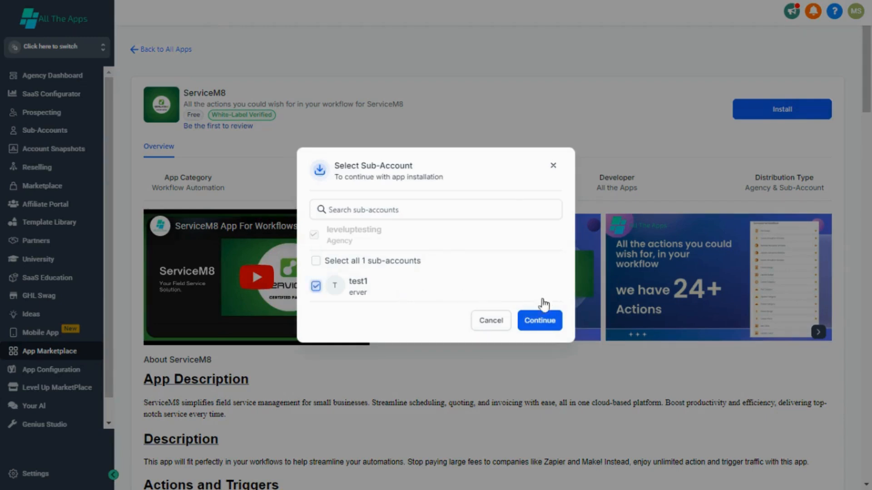
pyautogui.click(543, 320)
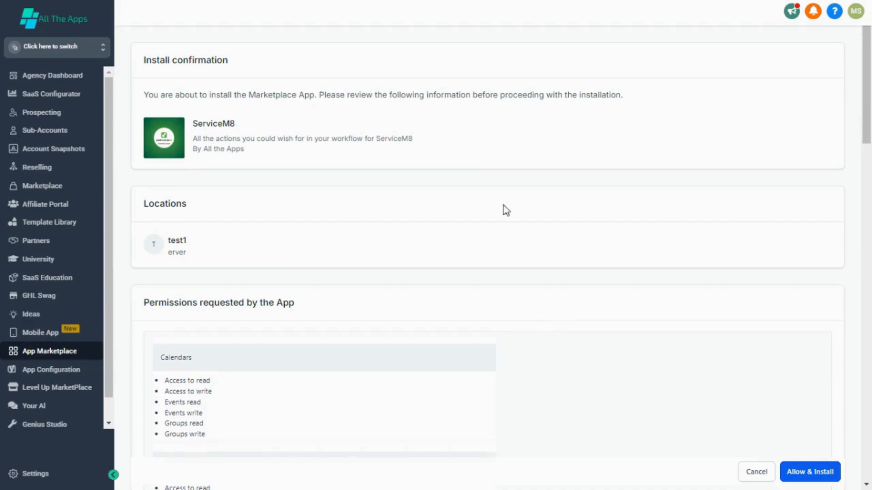
pyautogui.click(800, 473)
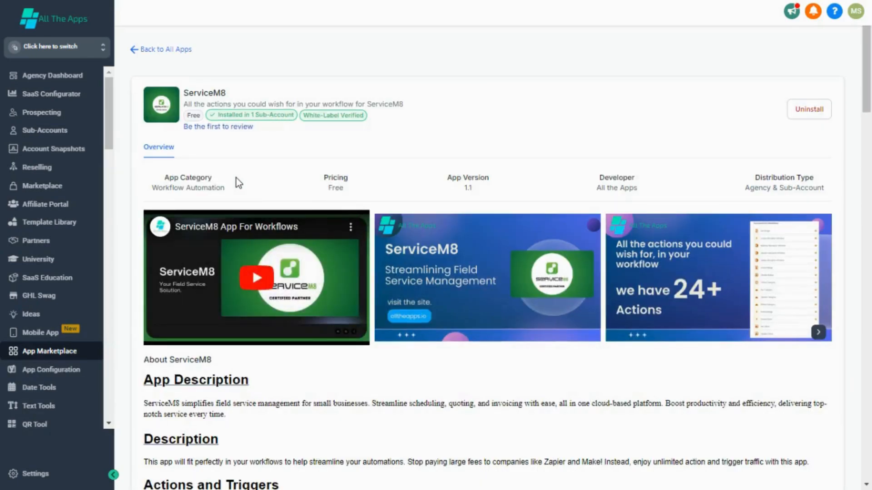
# Switch from the agency view to the test1 sub-account.
pyautogui.click(67, 51)
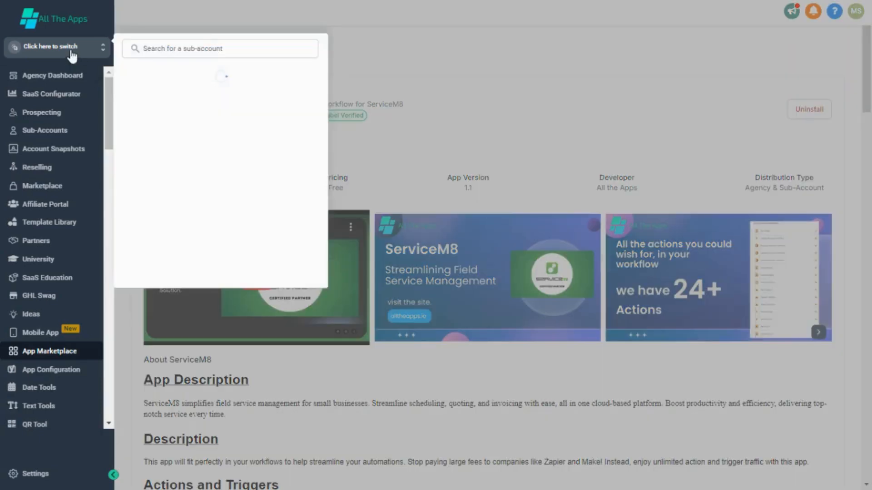
pyautogui.click(206, 47)
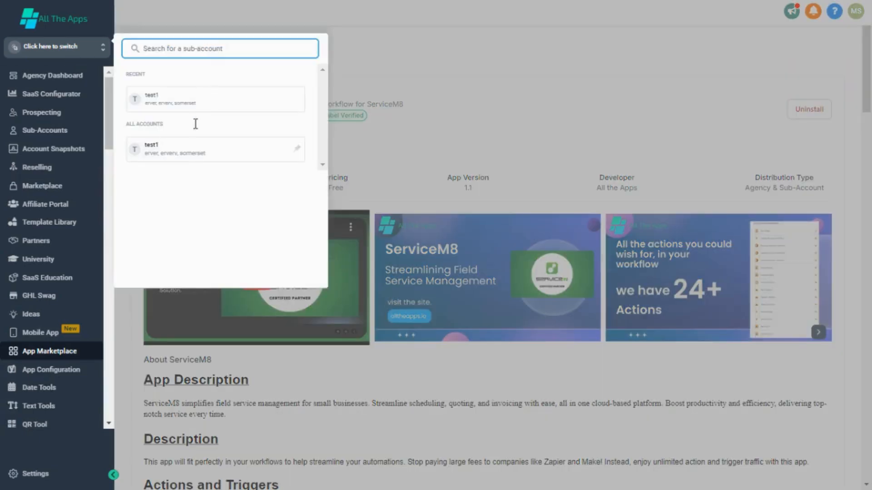
pyautogui.click(190, 159)
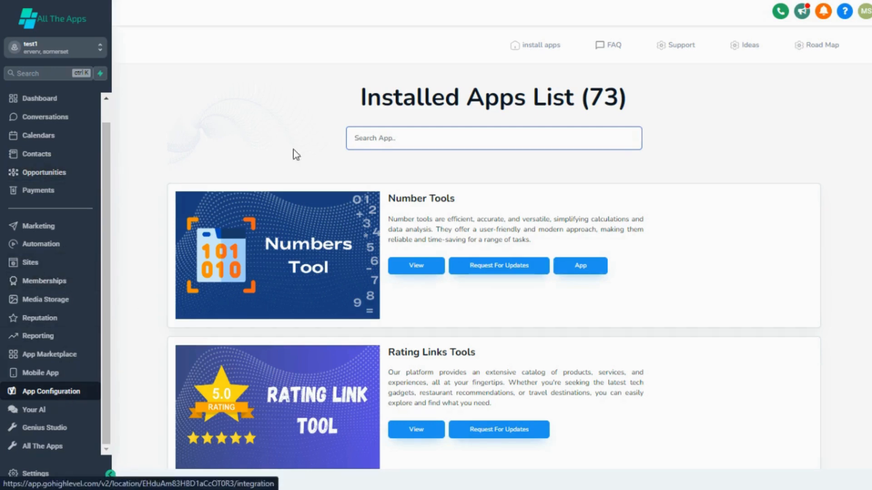
# Search the installed apps for "servic" and open the ServiceM8 app's configuration.
pyautogui.write('seri')
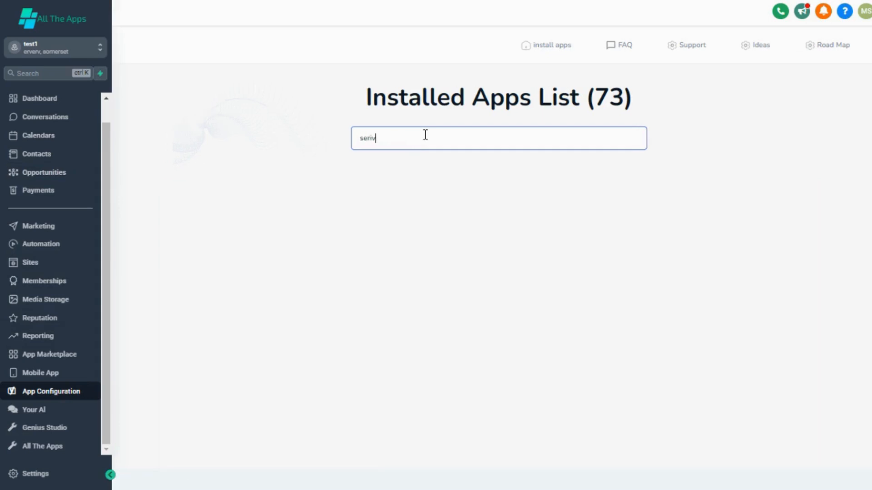
pyautogui.press('BackSpace')
pyautogui.write('vic')
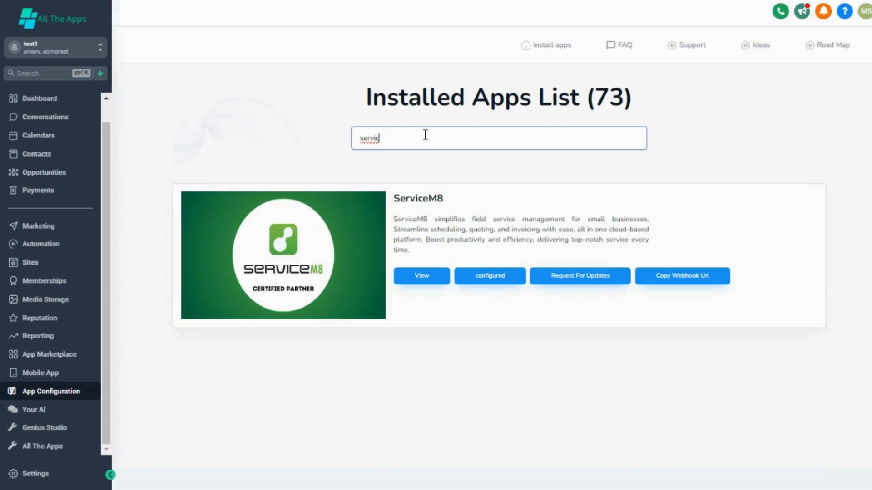
pyautogui.click(480, 282)
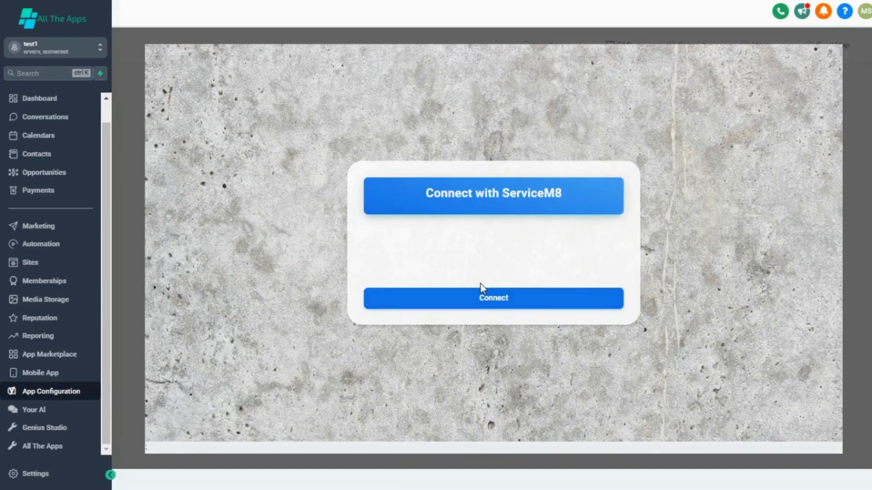
# Connect to ServiceM8, proceeding with the unverified addon and allowing its requested account access.
pyautogui.click(476, 298)
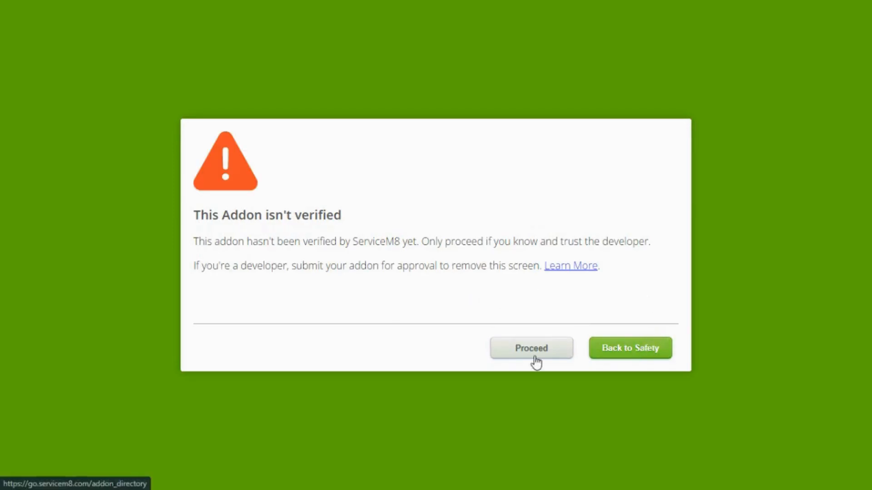
pyautogui.click(502, 354)
pyautogui.scroll(-10, 552, 307)
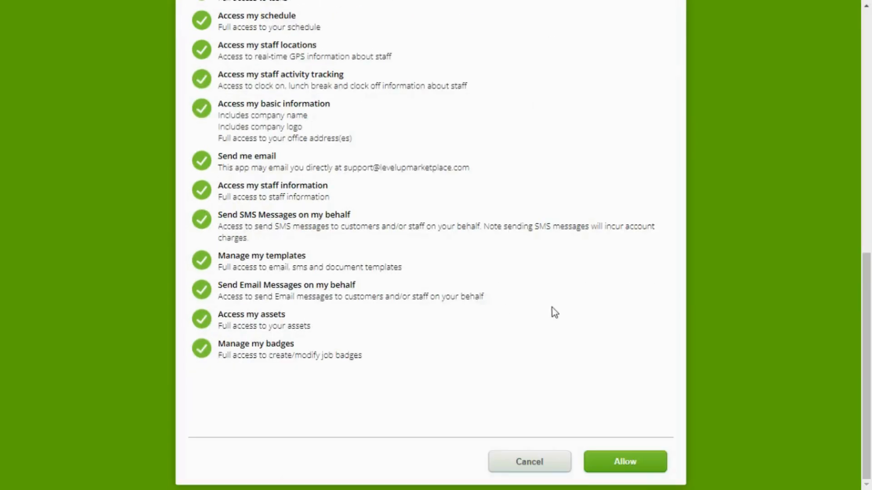
pyautogui.click(629, 471)
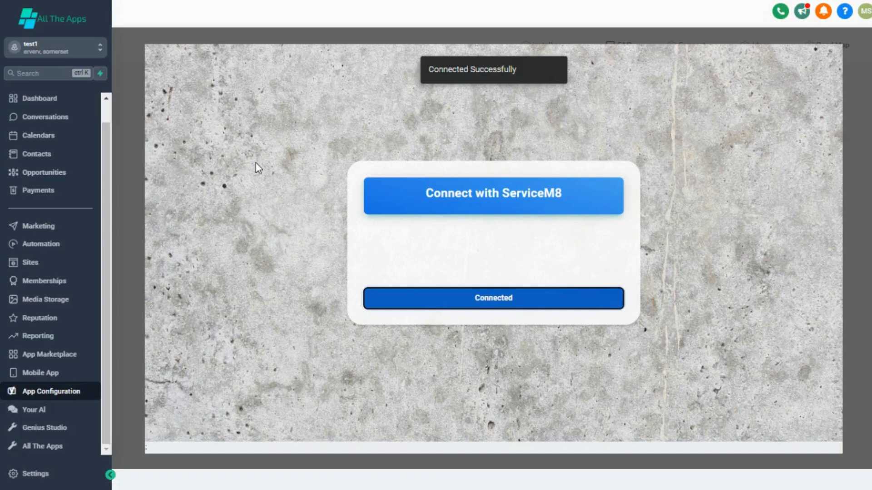
# Go to the automation workflows and create a new workflow from scratch.
pyautogui.click(19, 240)
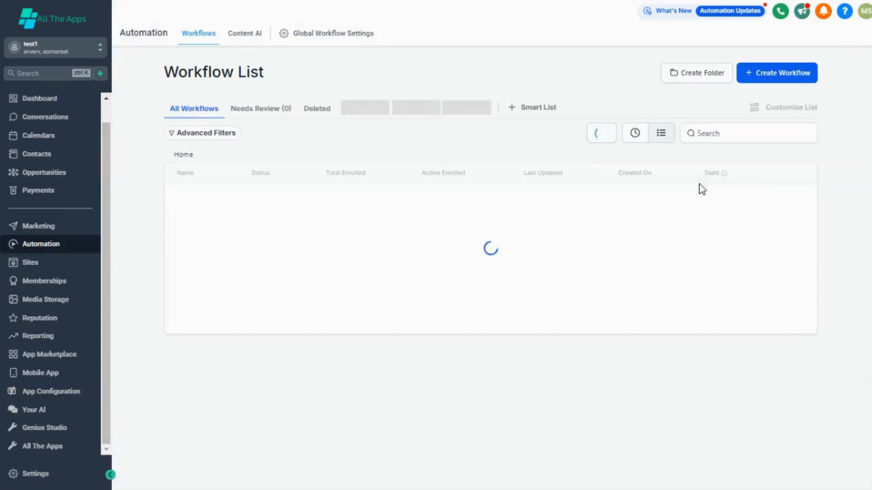
pyautogui.click(777, 73)
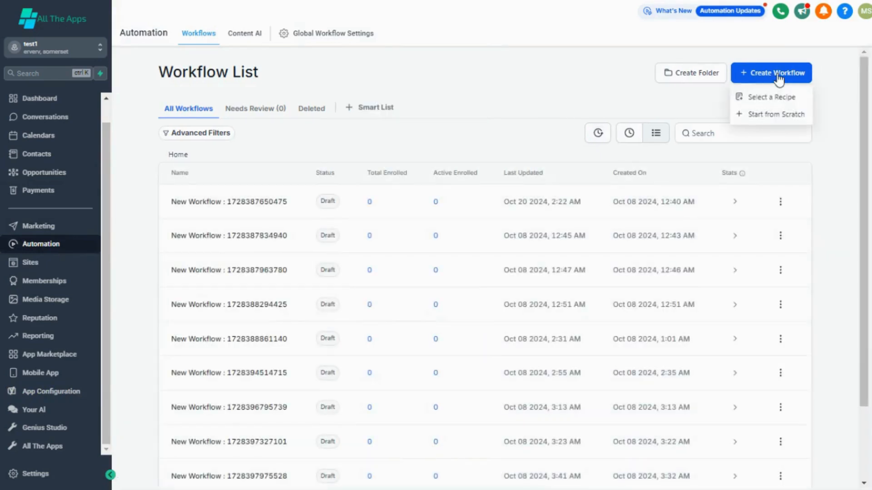
pyautogui.click(774, 116)
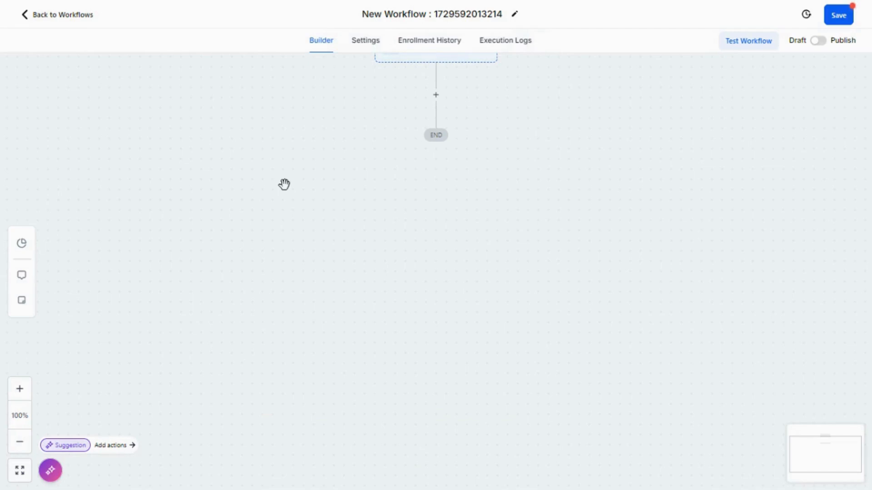
# Start a new action before the workflow's end and look through the Servicem8 actions, finding them on the page with "service".
pyautogui.click(436, 96)
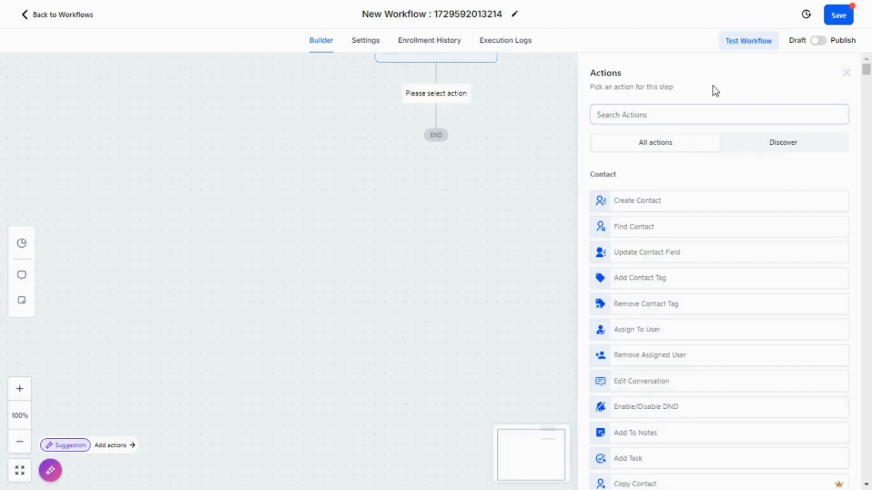
pyautogui.hotkey('ctrl', 'f')
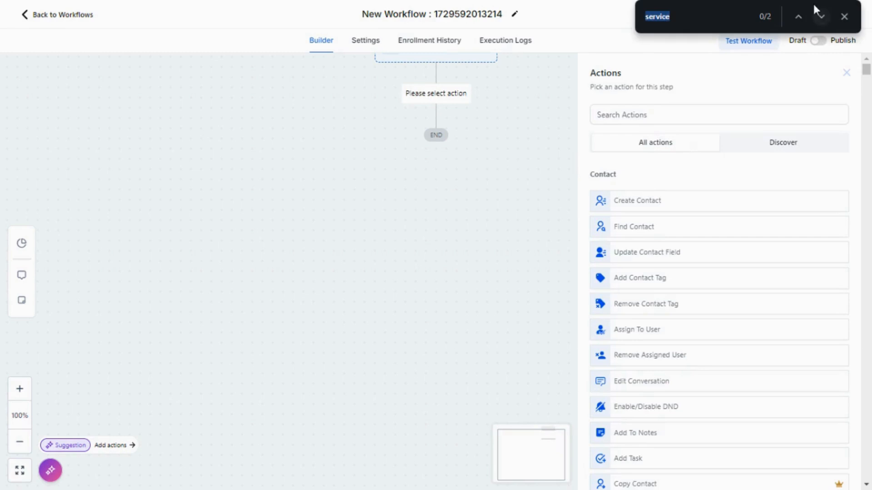
pyautogui.click(821, 16)
pyautogui.scroll(-10, 780, 195)
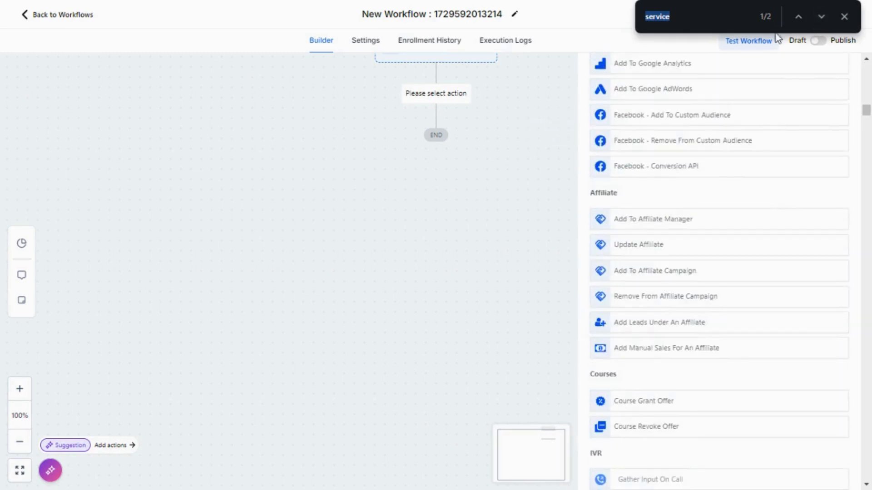
pyautogui.click(821, 16)
pyautogui.scroll(-5, 691, 280)
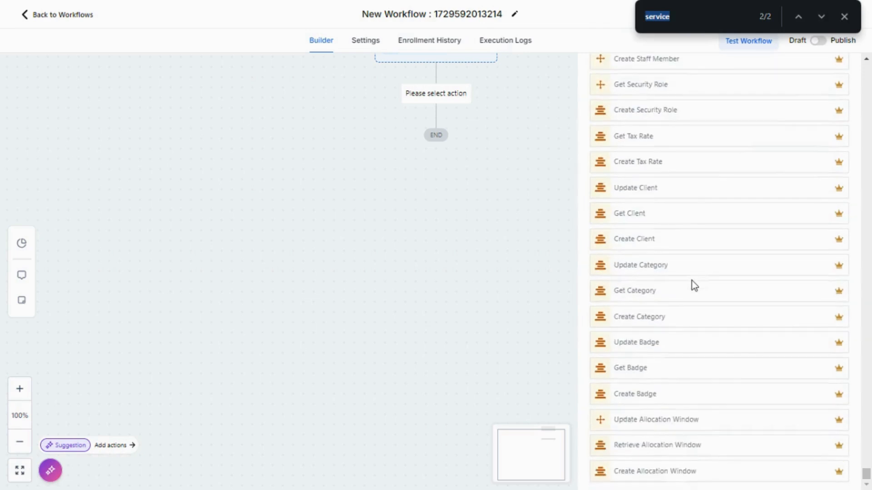
pyautogui.scroll(12, 691, 281)
pyautogui.scroll(-4, 691, 281)
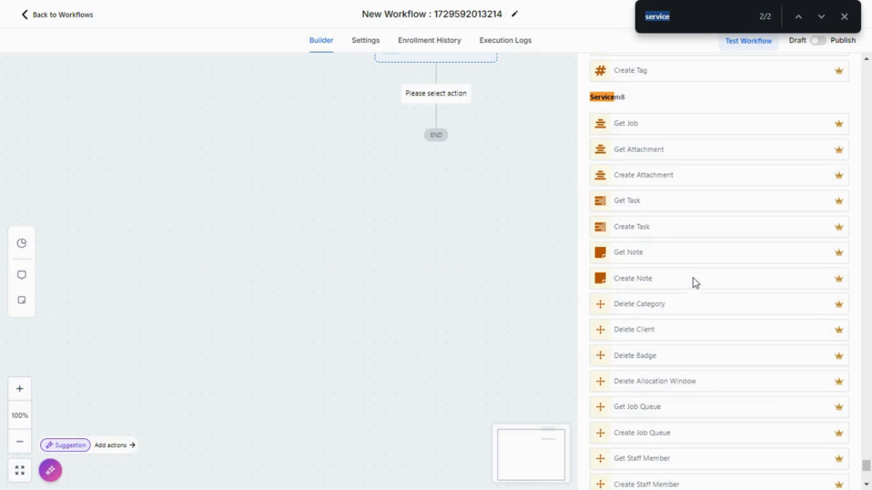
pyautogui.scroll(-9, 704, 244)
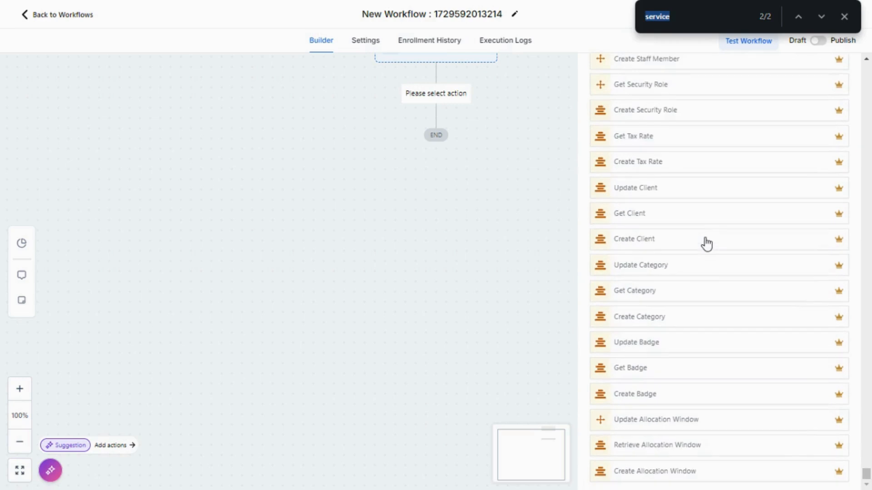
# Add the Servicem8 Create Badge action with the name newbadge1, save it and close the page search.
pyautogui.click(683, 392)
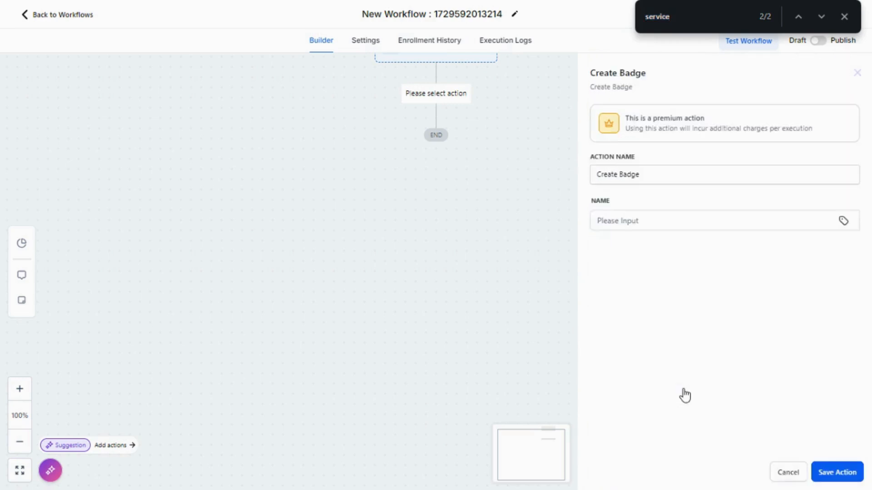
pyautogui.click(664, 218)
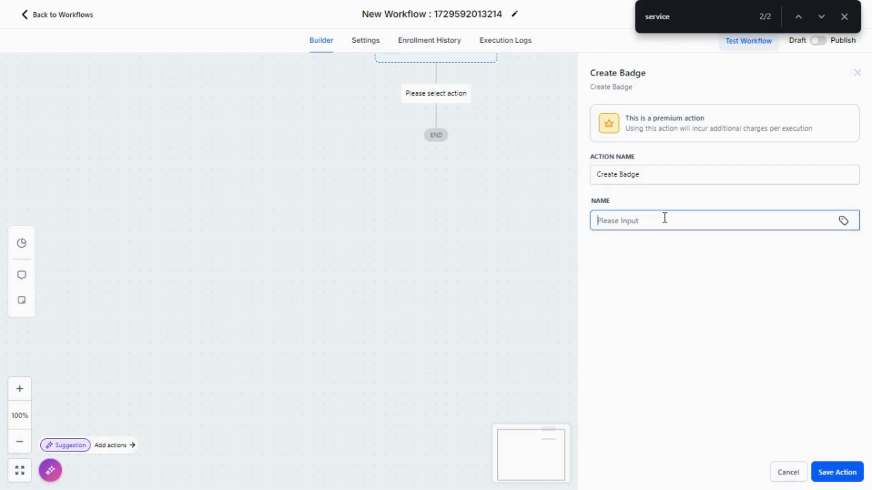
pyautogui.write('newbadge1')
pyautogui.click(840, 474)
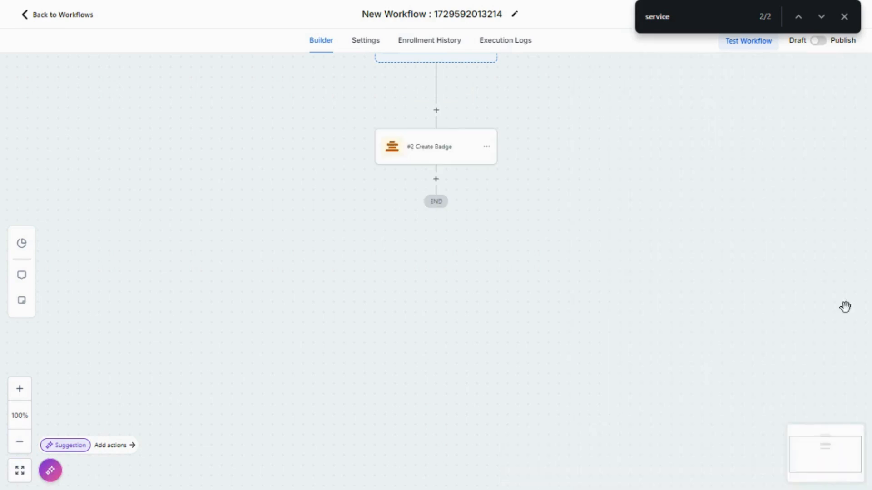
pyautogui.click(843, 17)
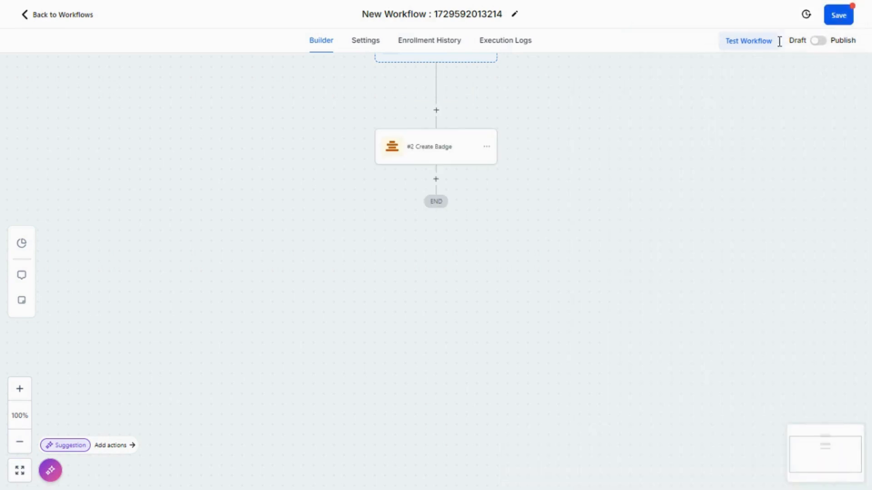
# Add a new action after Create Badge, searching for "notes" and choosing Add To Notes.
pyautogui.click(440, 181)
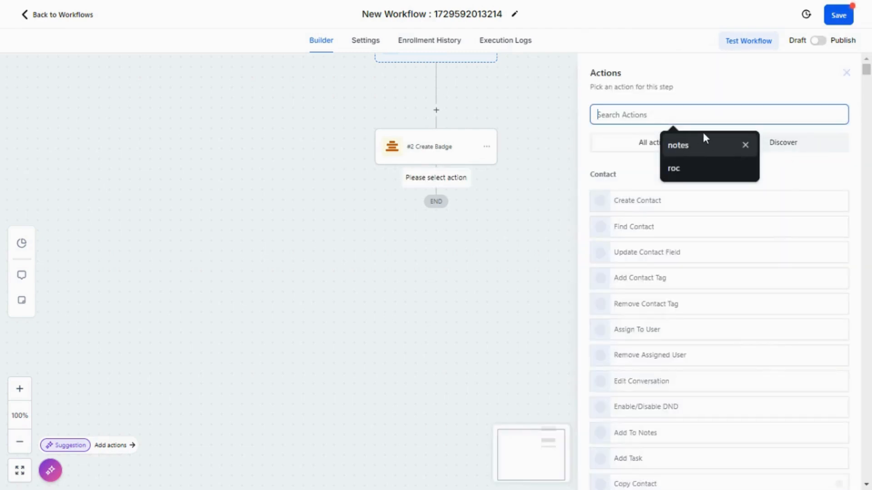
pyautogui.click(704, 143)
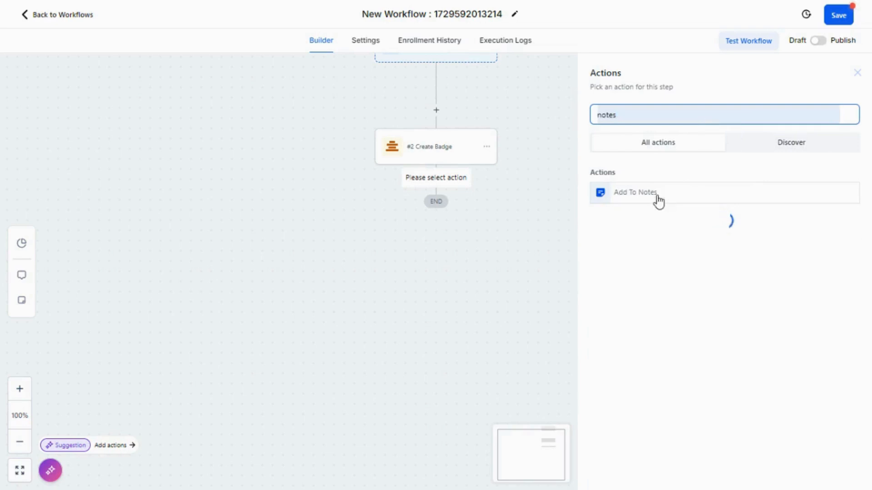
pyautogui.click(658, 201)
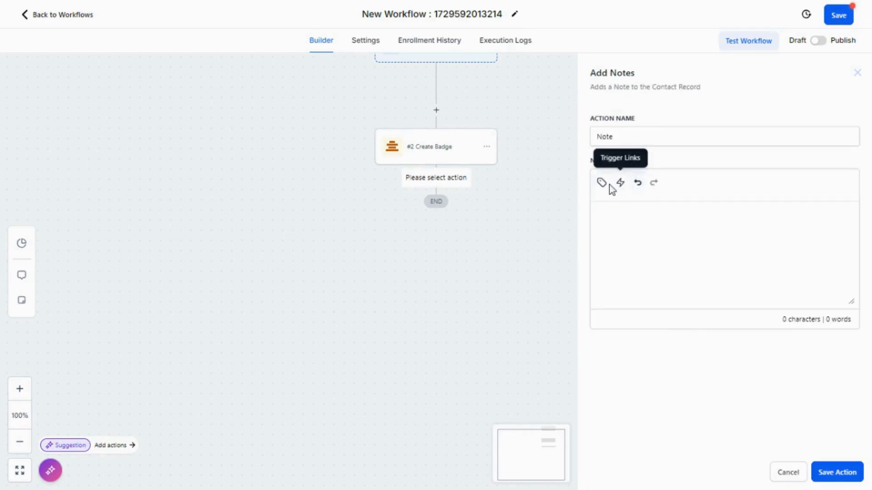
# Insert the Name value from #2 Create Badge into the note, follow it with "=== test", and save the note action.
pyautogui.click(600, 185)
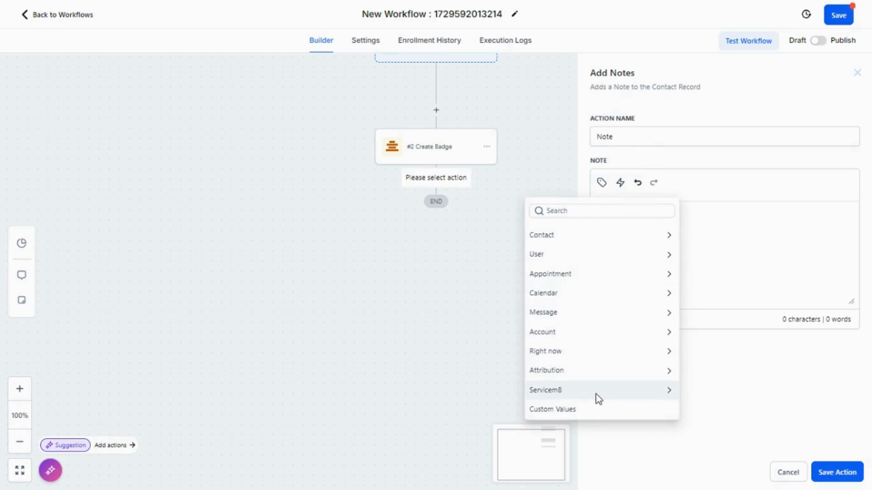
pyautogui.click(597, 398)
pyautogui.click(599, 250)
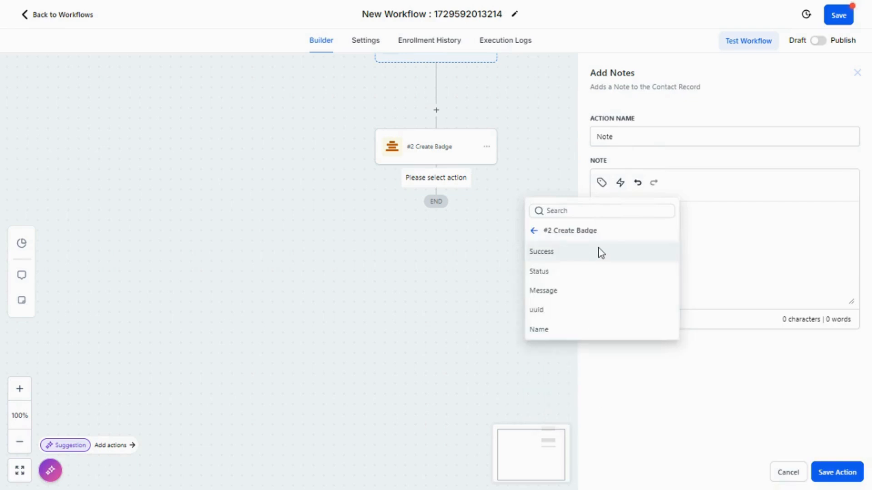
pyautogui.click(566, 332)
pyautogui.write('=== est')
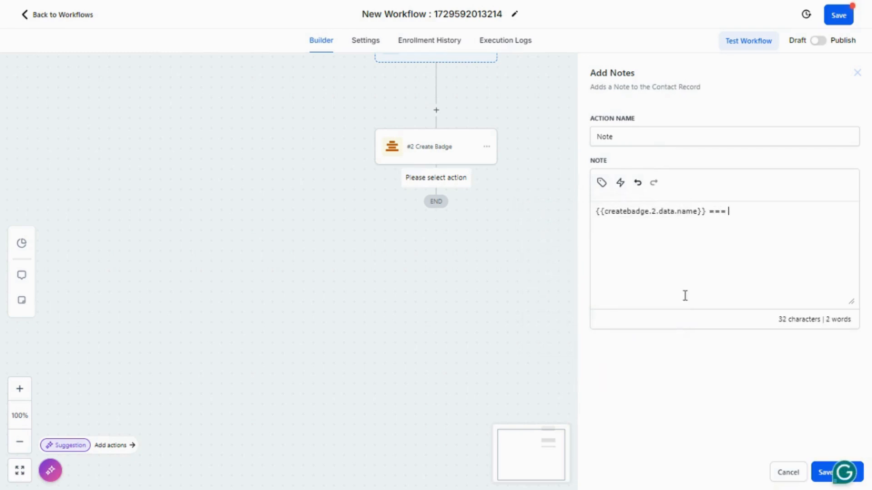
pyautogui.press('BackSpace')
pyautogui.press('BackSpace')
pyautogui.press('BackSpace')
pyautogui.write('test')
pyautogui.click(824, 472)
# Save the workflow and run a test of it with the last contact in the list.
pyautogui.click(835, 16)
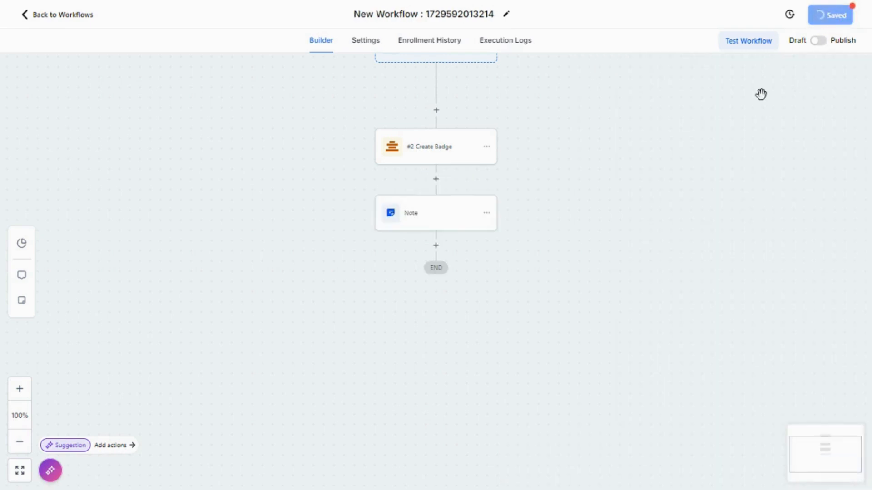
pyautogui.click(740, 45)
pyautogui.click(660, 136)
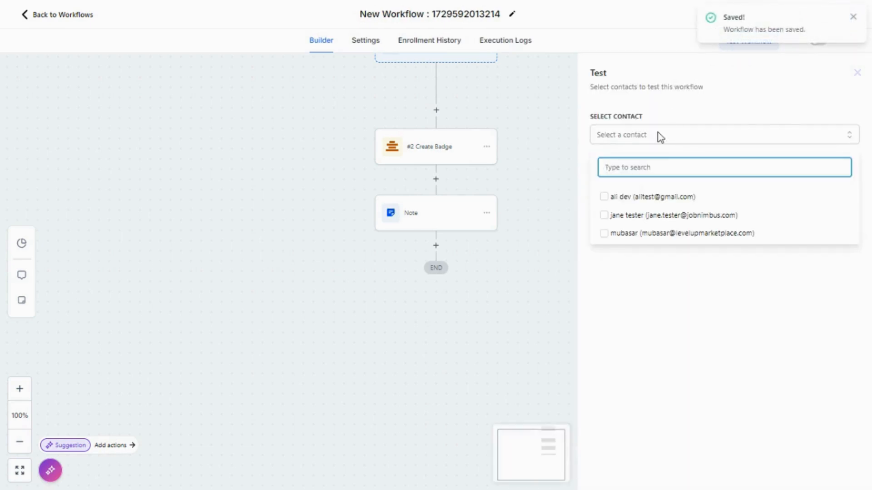
pyautogui.click(672, 234)
pyautogui.click(679, 272)
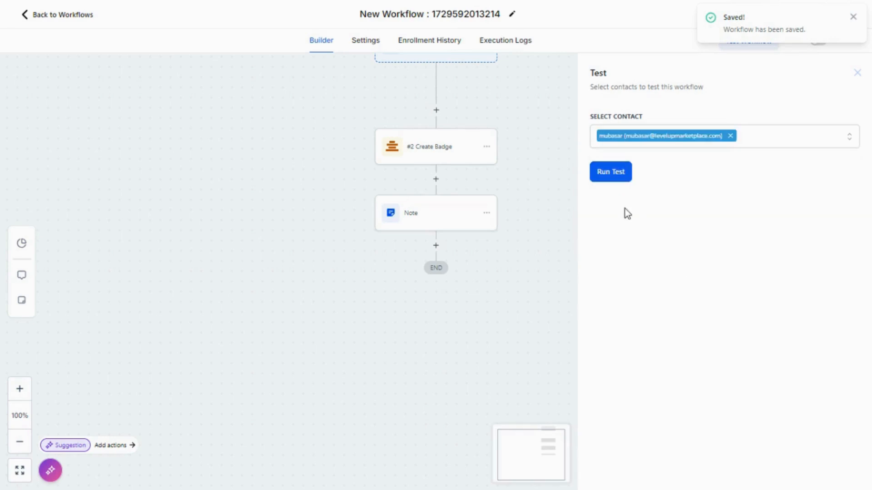
pyautogui.click(612, 179)
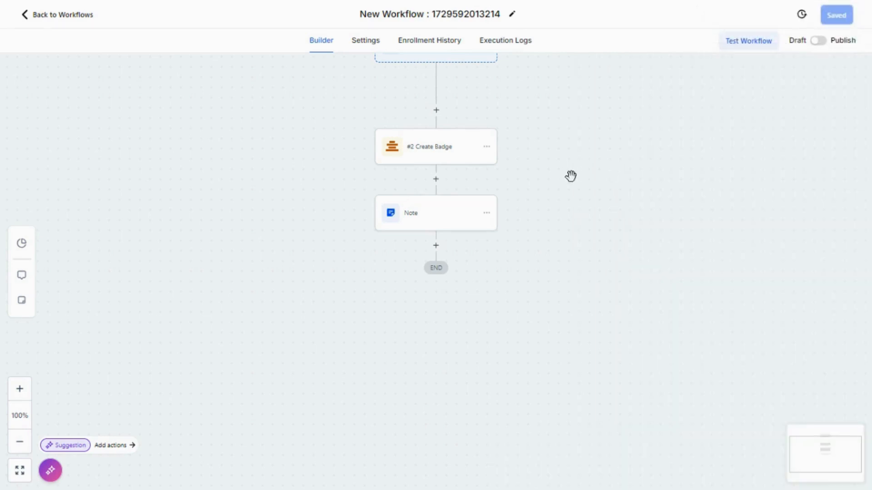
# Refresh the workflow's execution logs and examine the event details of the executed #2 Create Badge and Note entries.
pyautogui.click(498, 42)
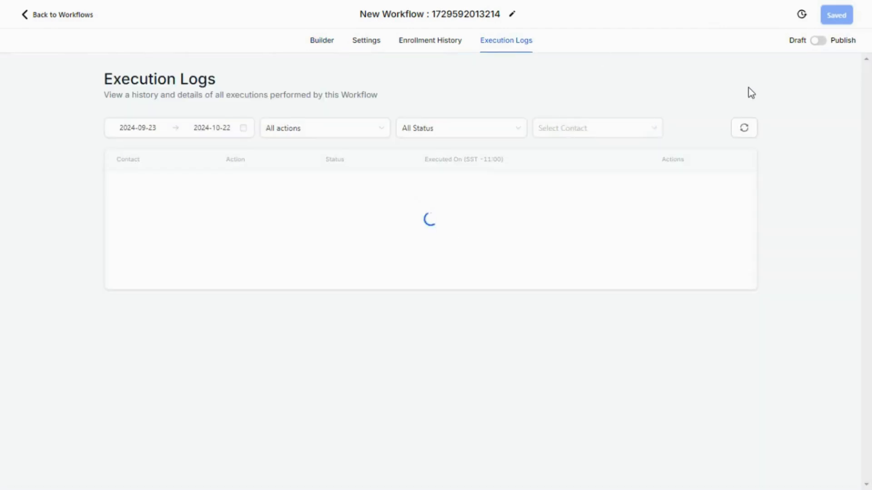
pyautogui.click(743, 129)
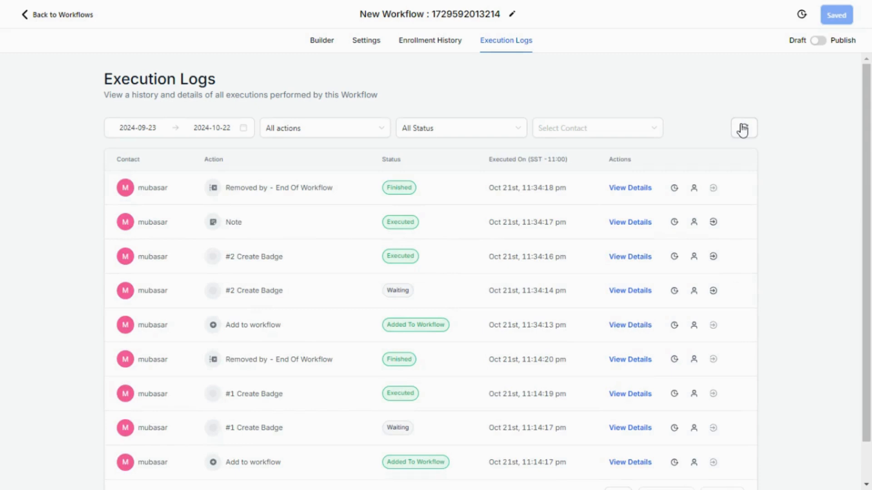
pyautogui.doubleClick(403, 258)
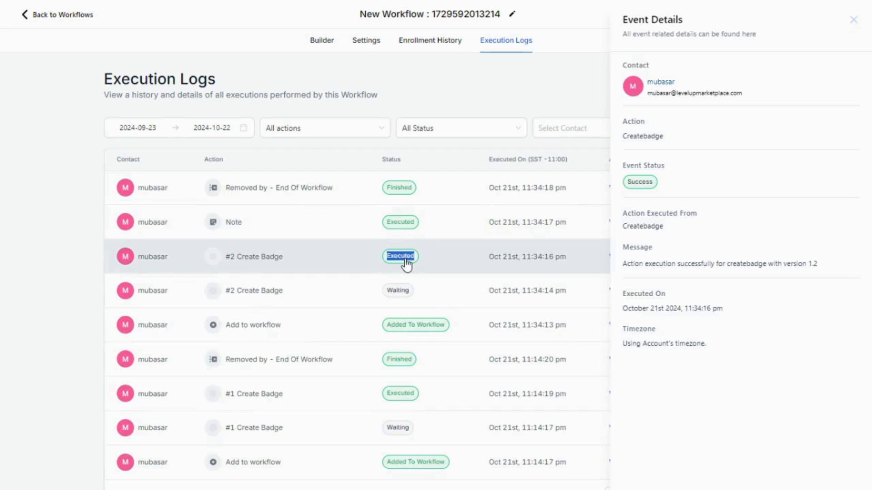
pyautogui.doubleClick(395, 231)
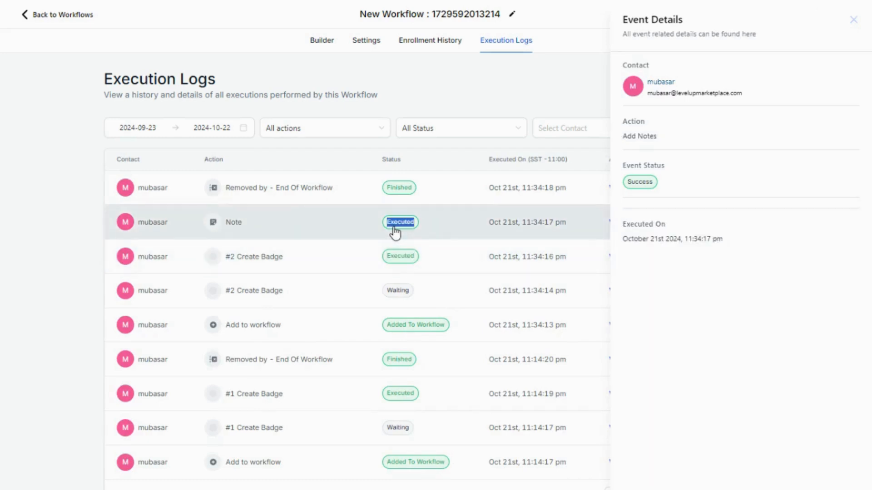